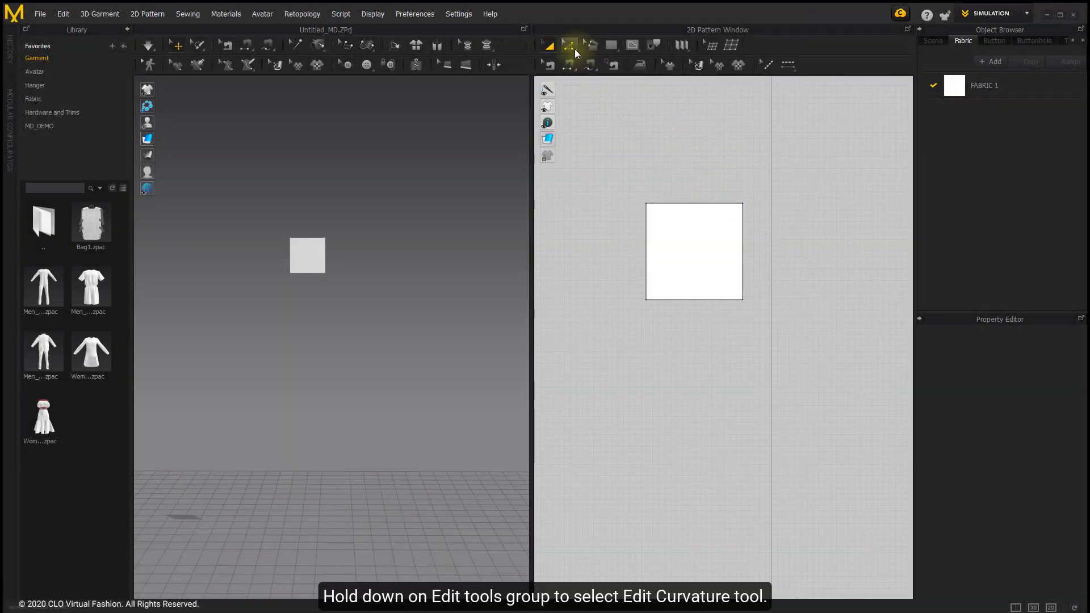
Bow the square's top edge upward into an arch with Edit Curvature.
left_click(574, 48)
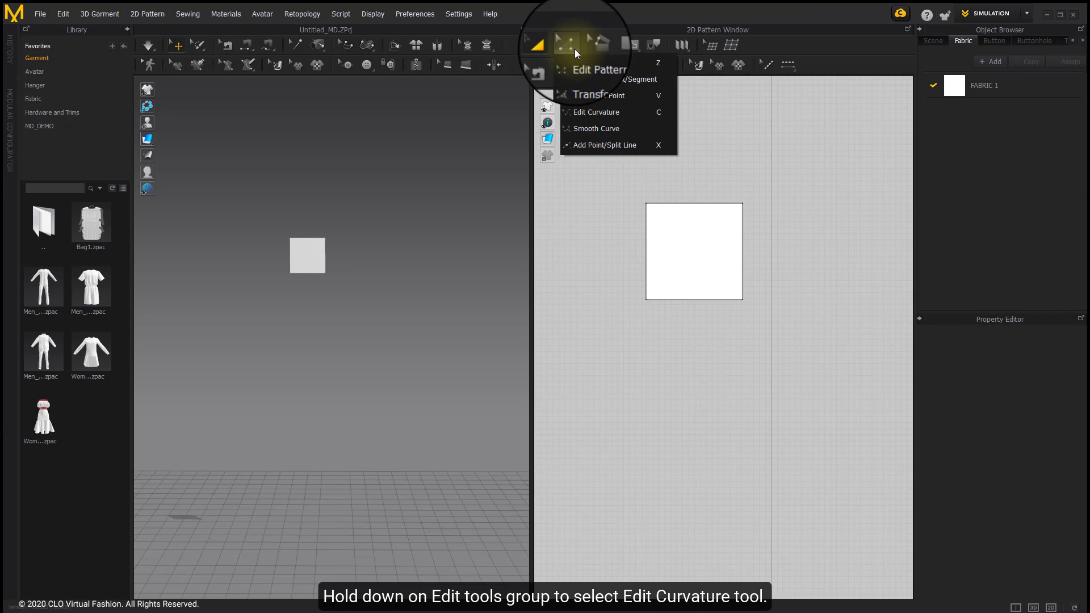
left_click(606, 113)
scroll(688, 207, "up", 1)
scroll(694, 205, "up", 2)
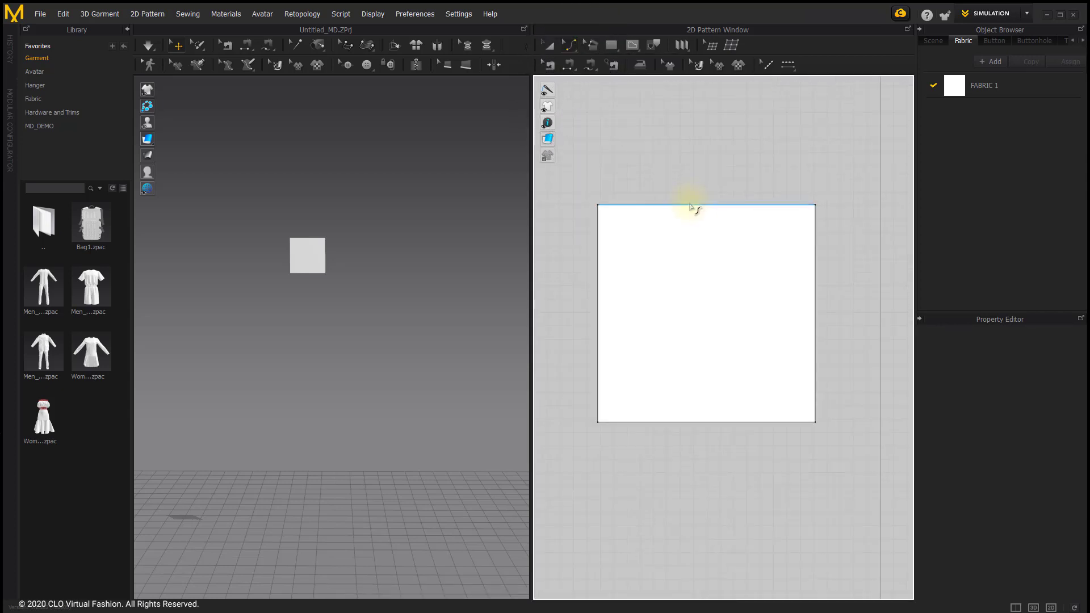
left_click_drag(694, 209, 693, 182)
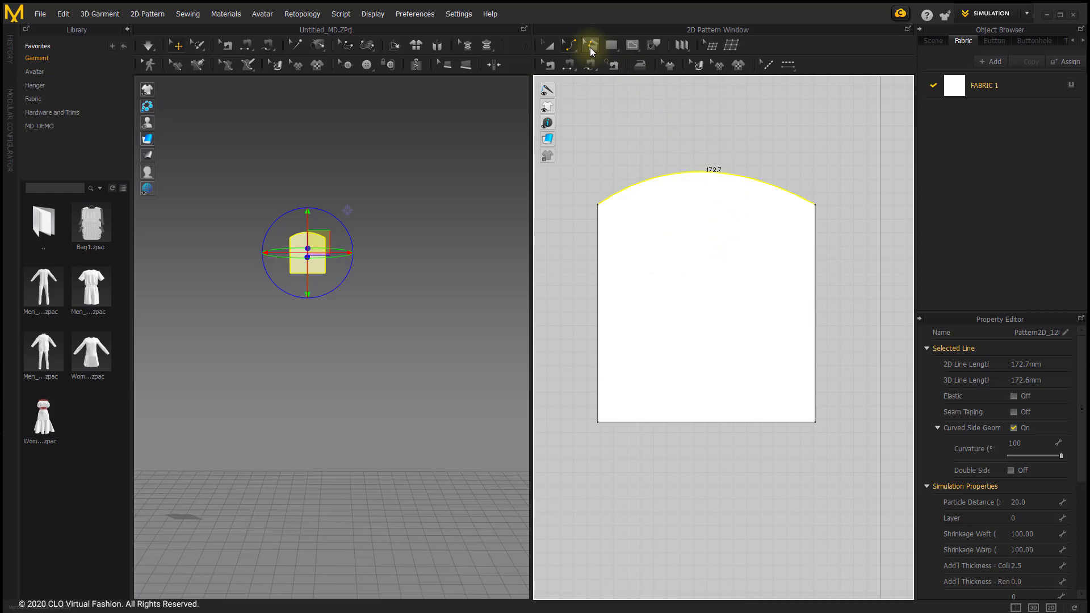
Alt-drag the bottom-left corner with Edit Pattern to make it a curve point.
left_click(571, 46)
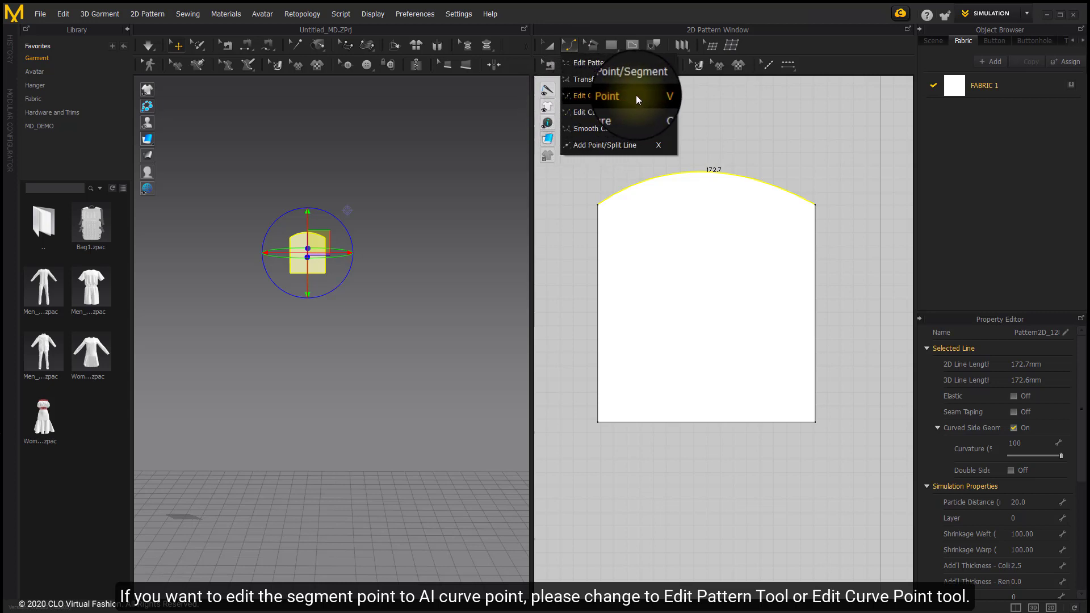
left_click(618, 64)
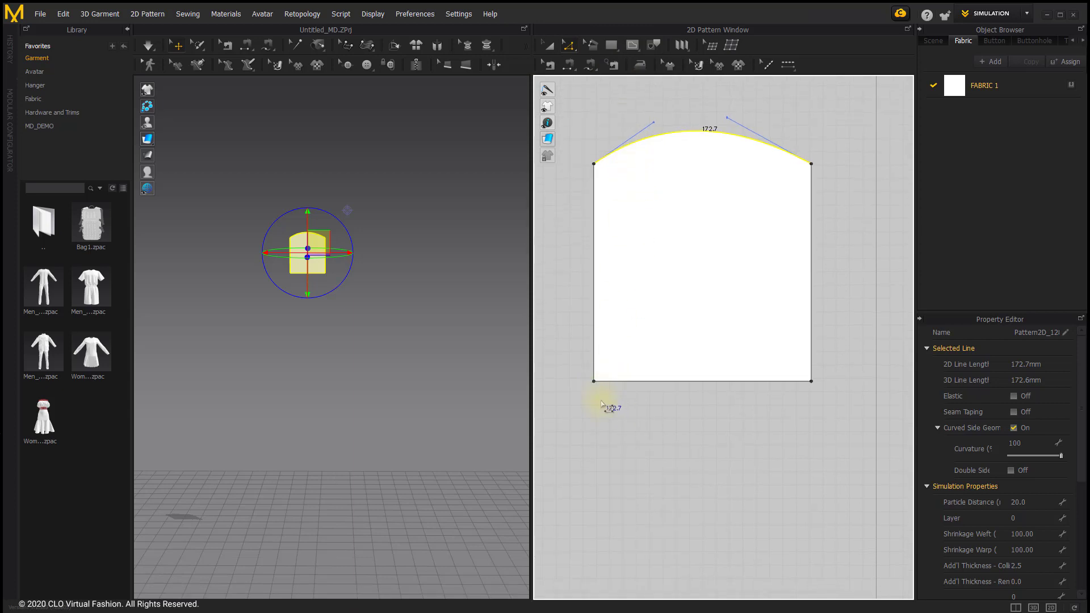
key("alt")
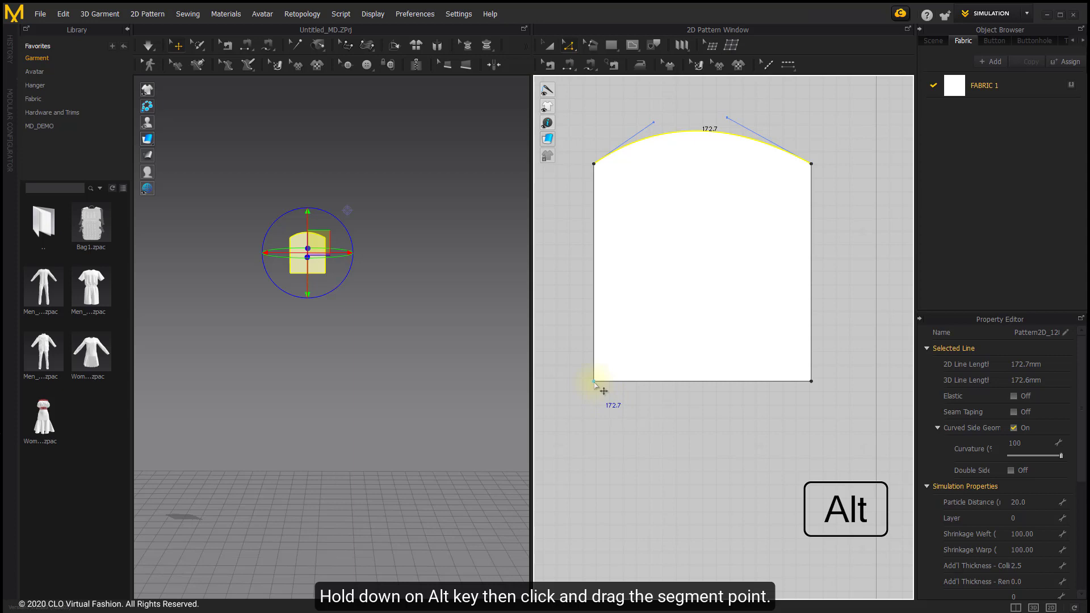
left_click(594, 383, "alt")
left_click_drag(594, 382, 647, 416, "alt")
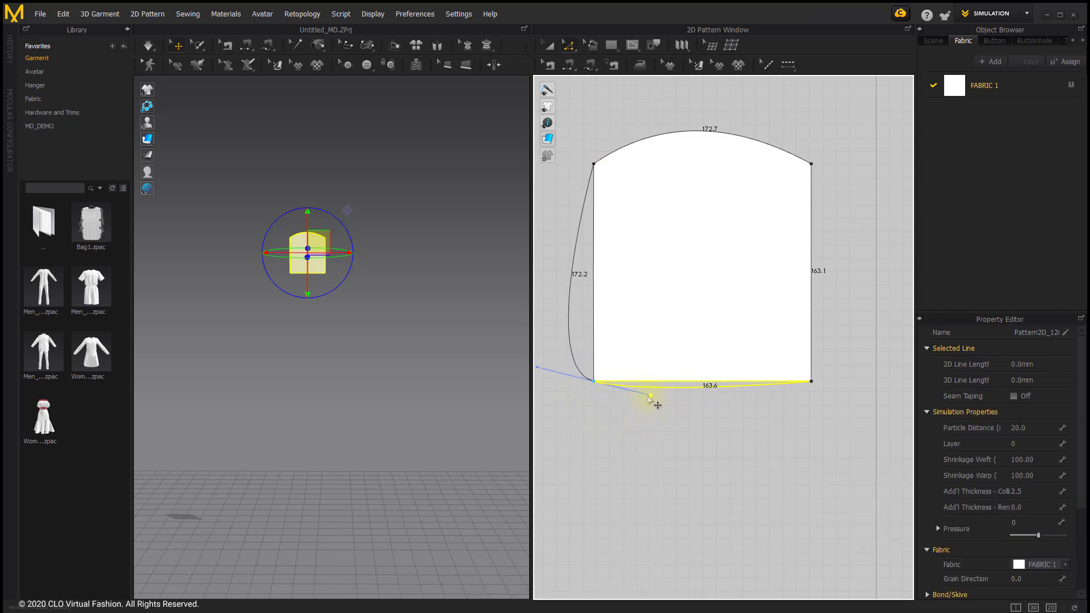
Adjust the bottom edge's curve handle and bow the right edge outward.
left_click_drag(649, 419, 653, 432, "alt")
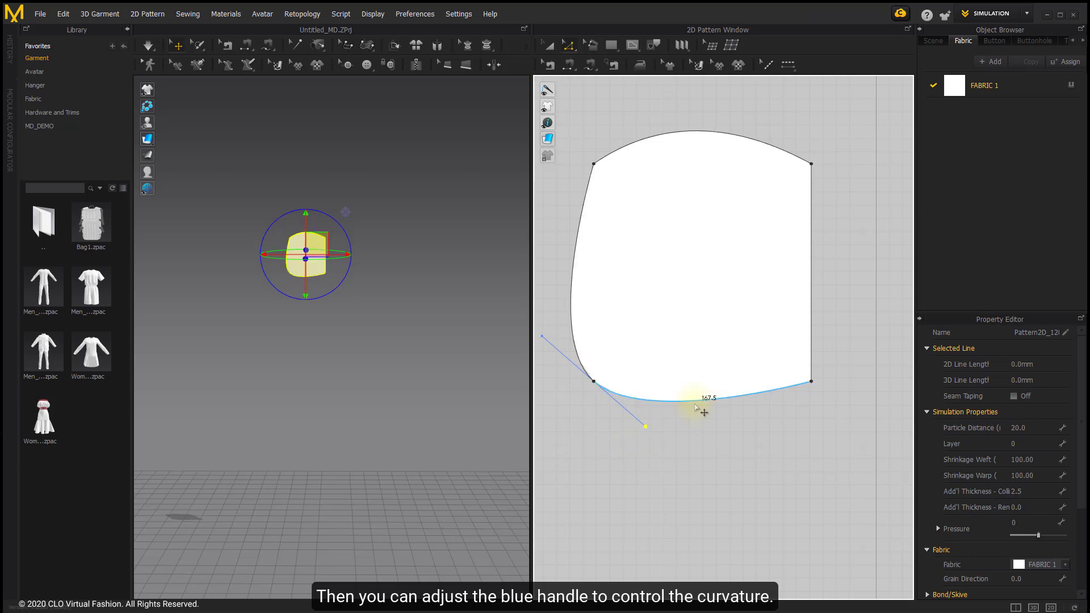
middle_click_drag(823, 261, 764, 273)
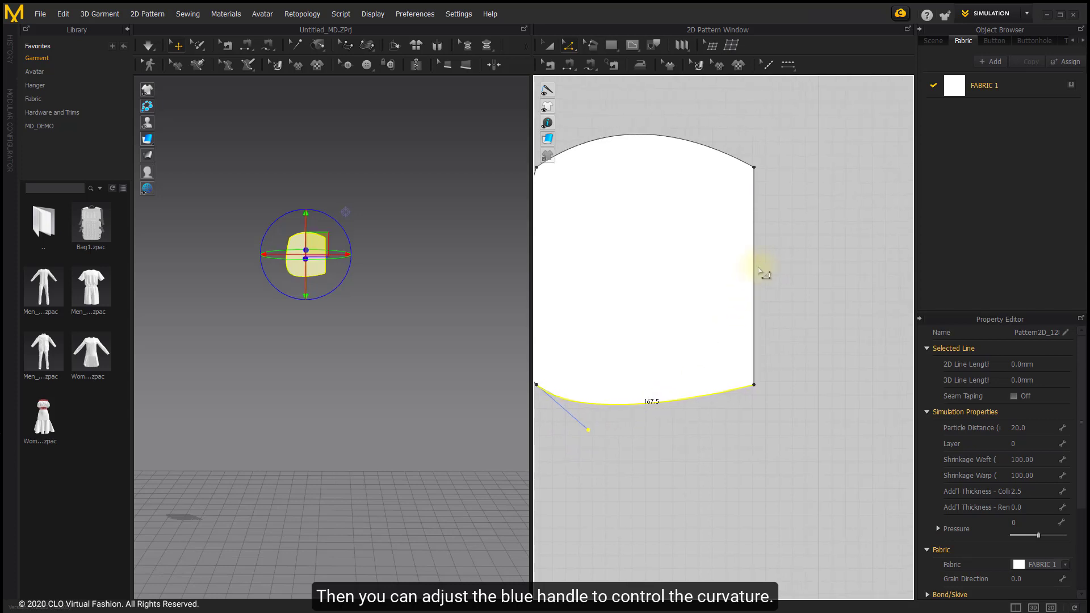
left_click_drag(764, 274, 824, 273)
scroll(791, 260, "down", 2)
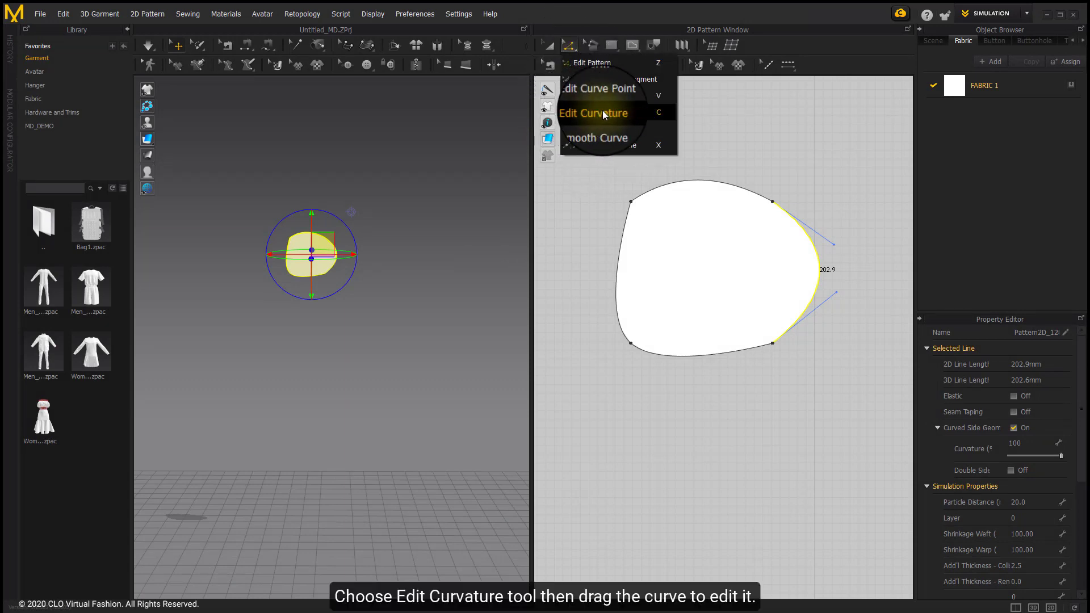
Pull the top arch up and left with Edit Curvature, lengthening it to 185.1 mm.
left_click(603, 111)
mouse_move(705, 183)
left_mouse_down()
mouse_move(658, 167)
mouse_move(711, 165)
mouse_move(658, 169)
mouse_move(697, 167)
left_mouse_up()
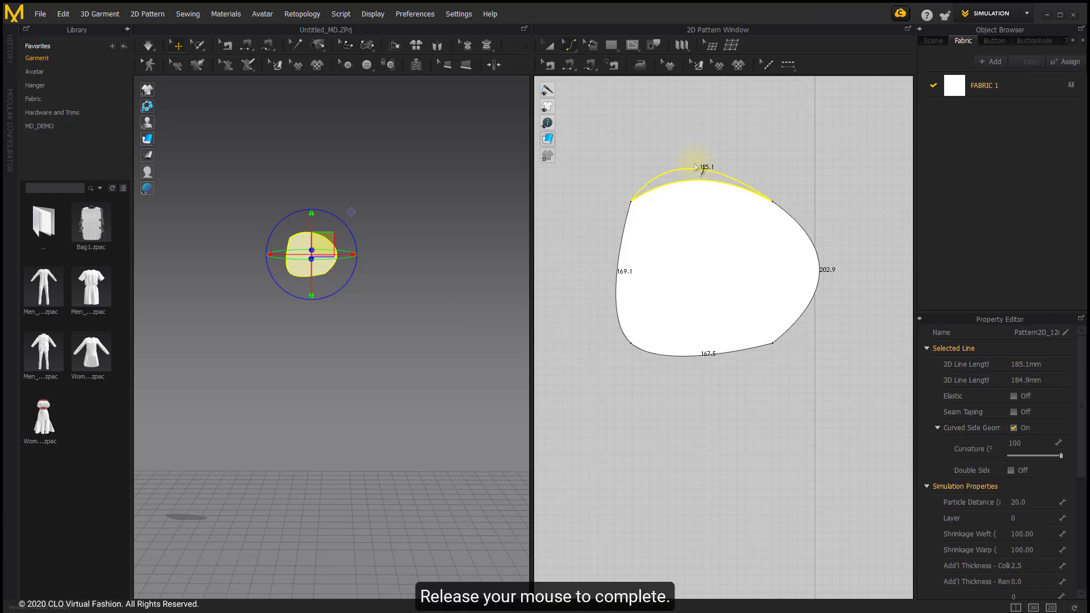
left_click_drag(700, 168, 700, 168)
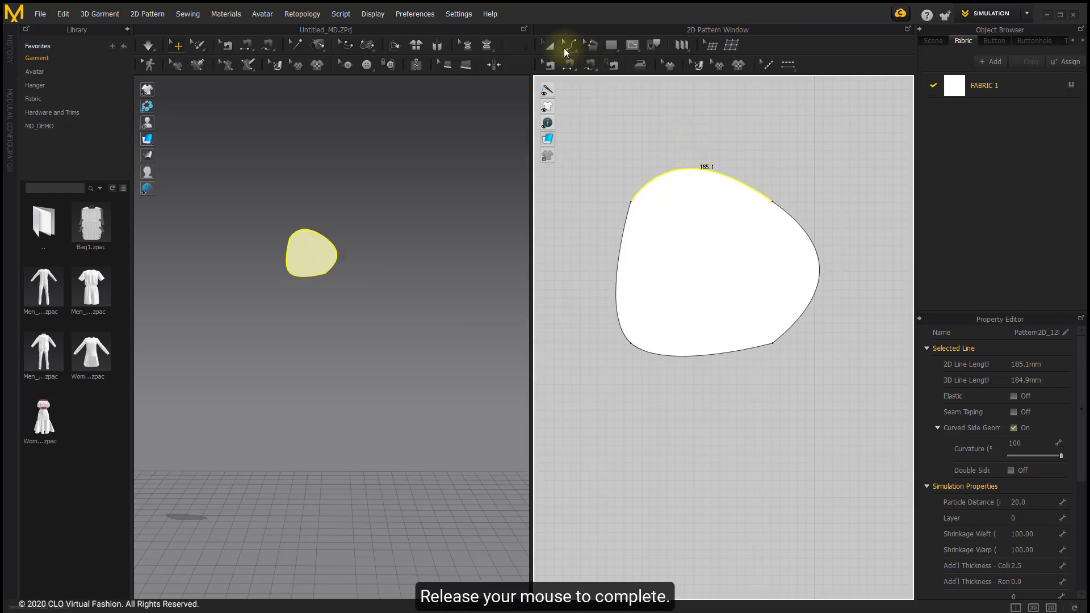
left_click(564, 49)
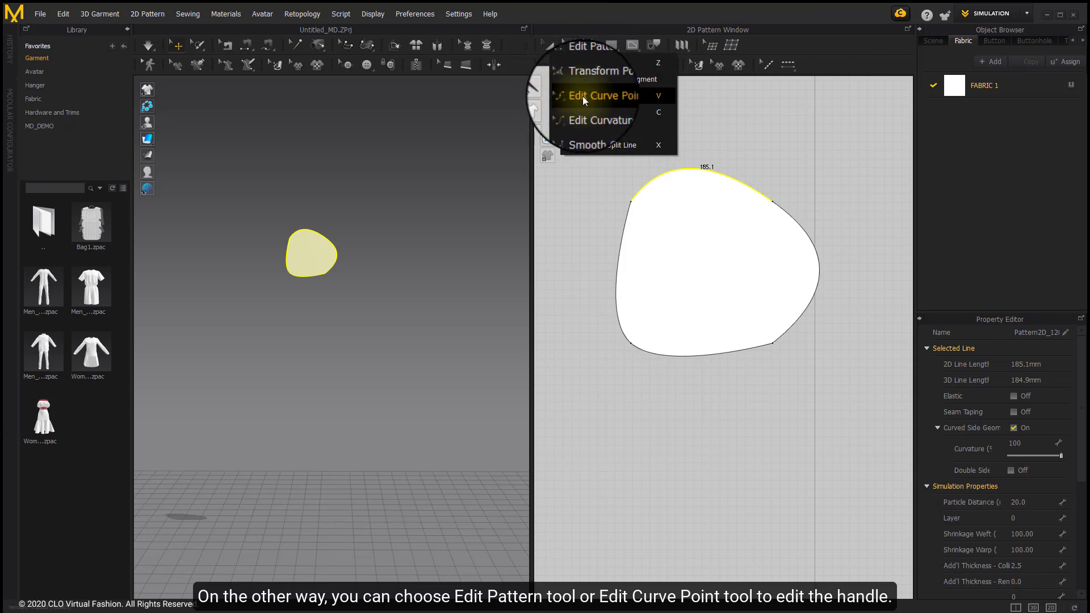
With Edit Curve Point, pull the top-left point's handle to reshape the top curve.
left_click(592, 65)
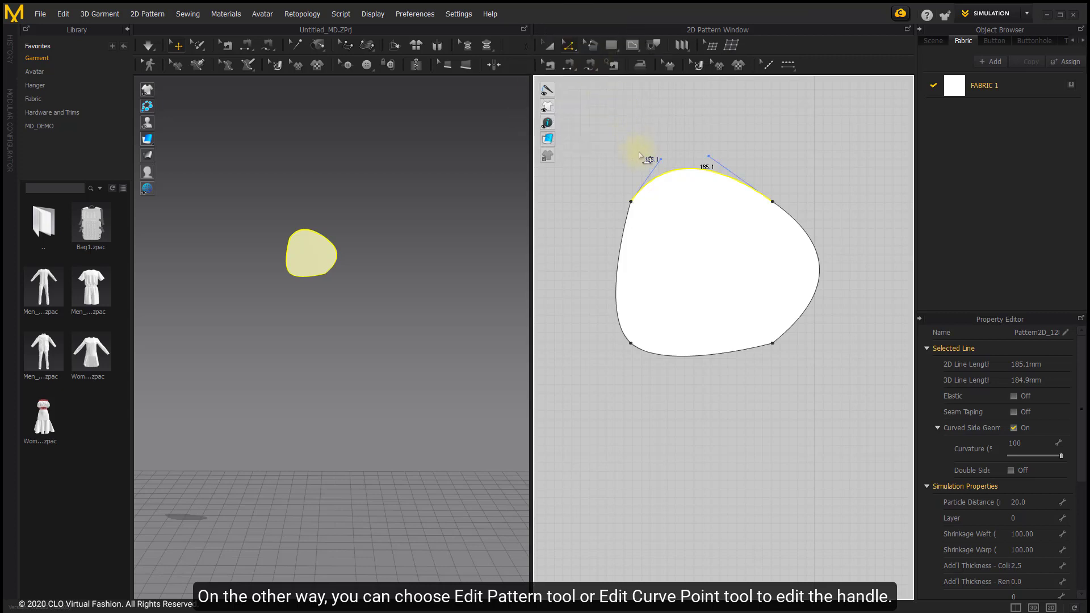
left_click(631, 203)
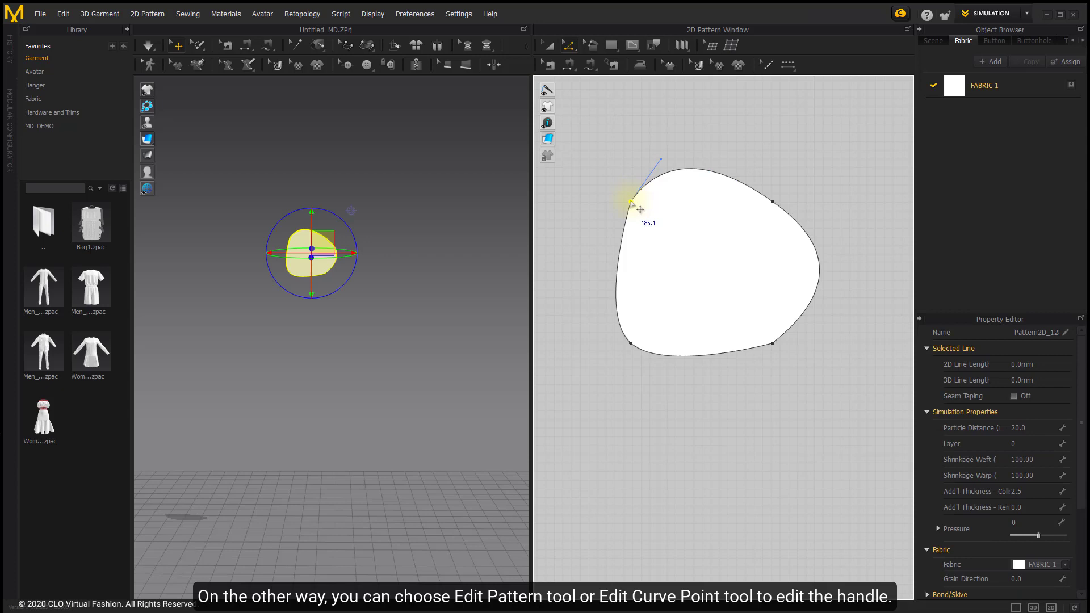
left_click_drag(660, 164, 651, 157)
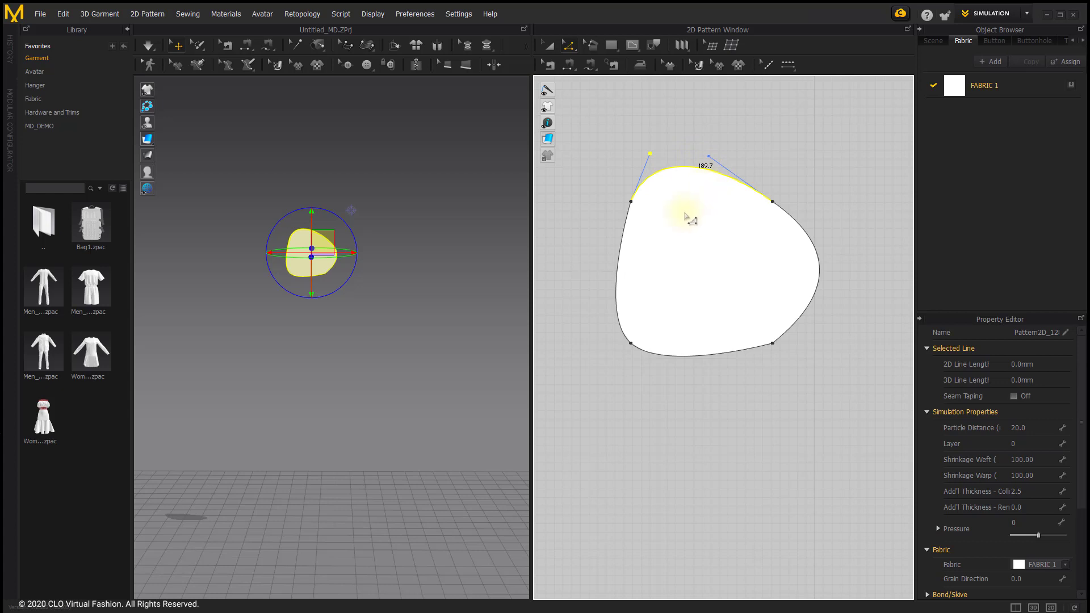
Pull the bottom-left point's handle so the bottom edge dips leftward, 176.2 mm long.
left_click(630, 343)
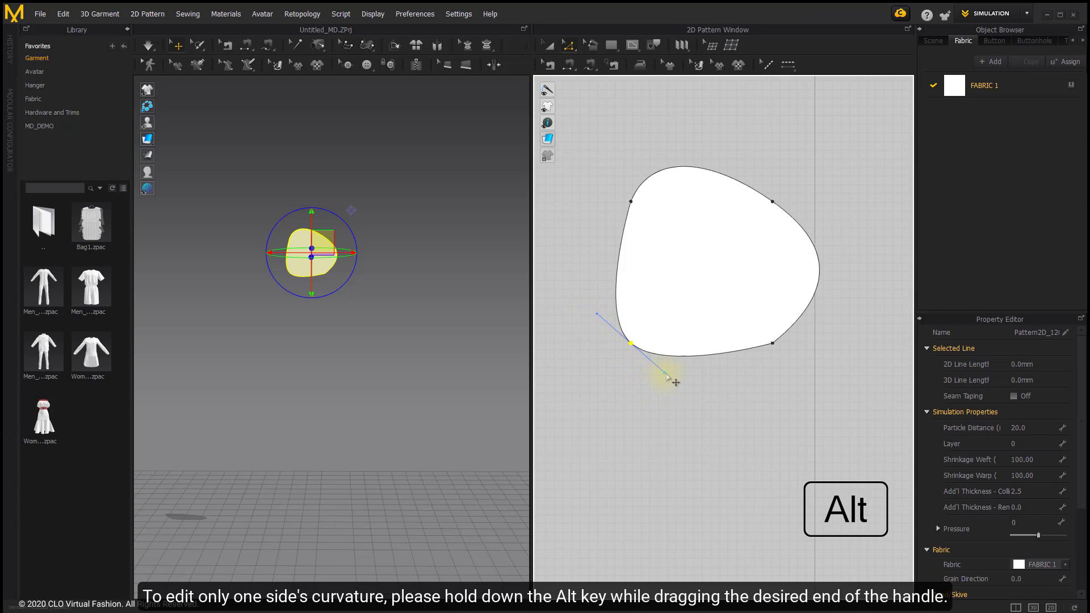
left_click_drag(665, 375, 637, 390, "alt")
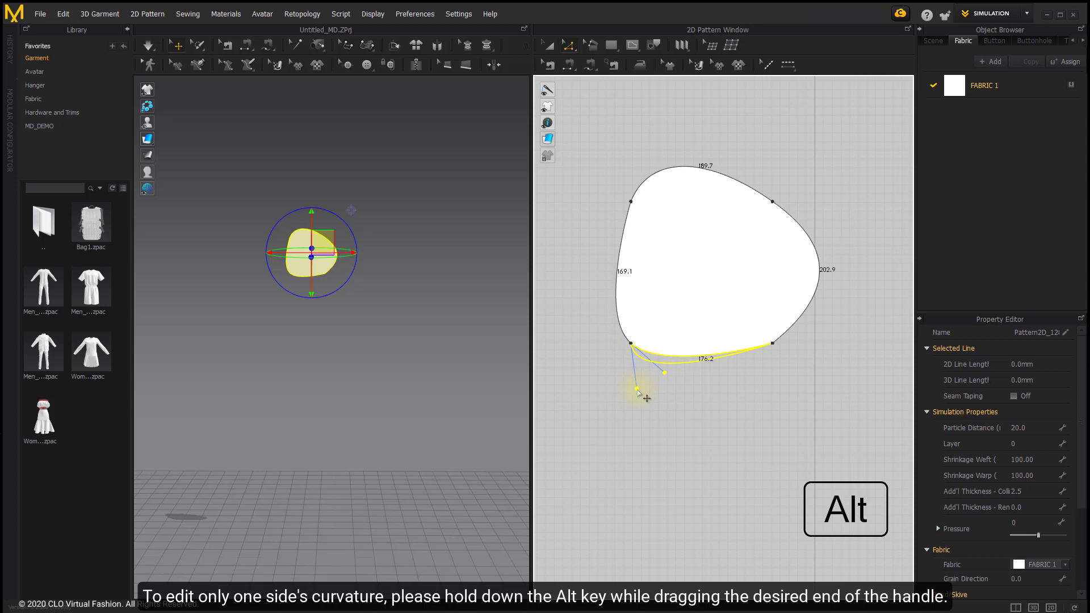
left_click_drag(638, 389, 645, 389, "alt")
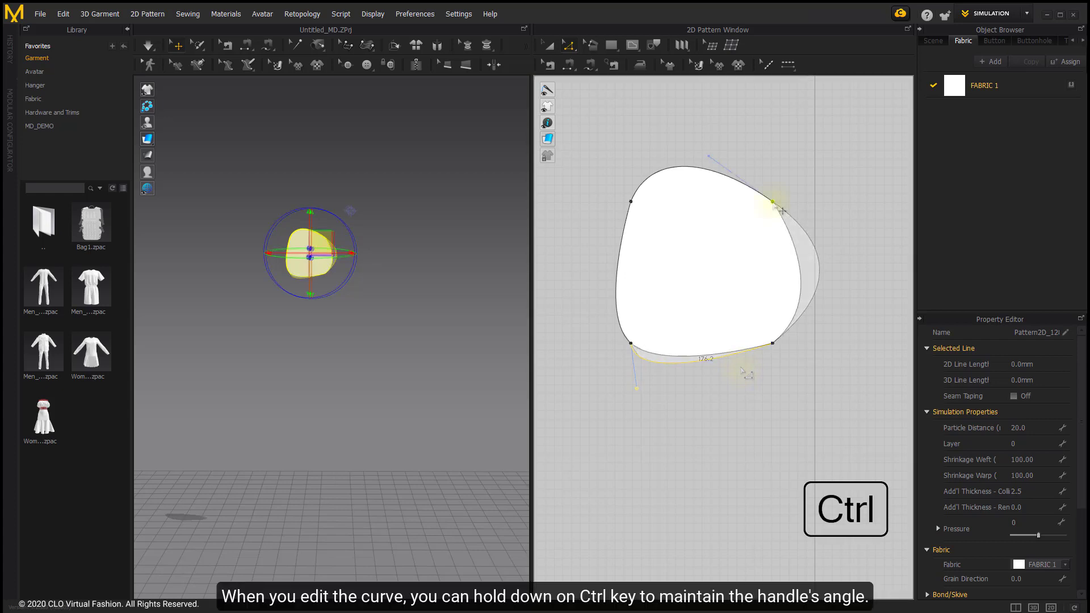
Drag the top-right handle up-left along the guideline, lengthening the top edge to about 201.9 mm.
mouse_move(773, 202)
left_mouse_down("ctrl")
mouse_move(711, 159)
mouse_move(721, 169)
mouse_move(717, 133)
mouse_move(705, 155)
left_mouse_up("ctrl")
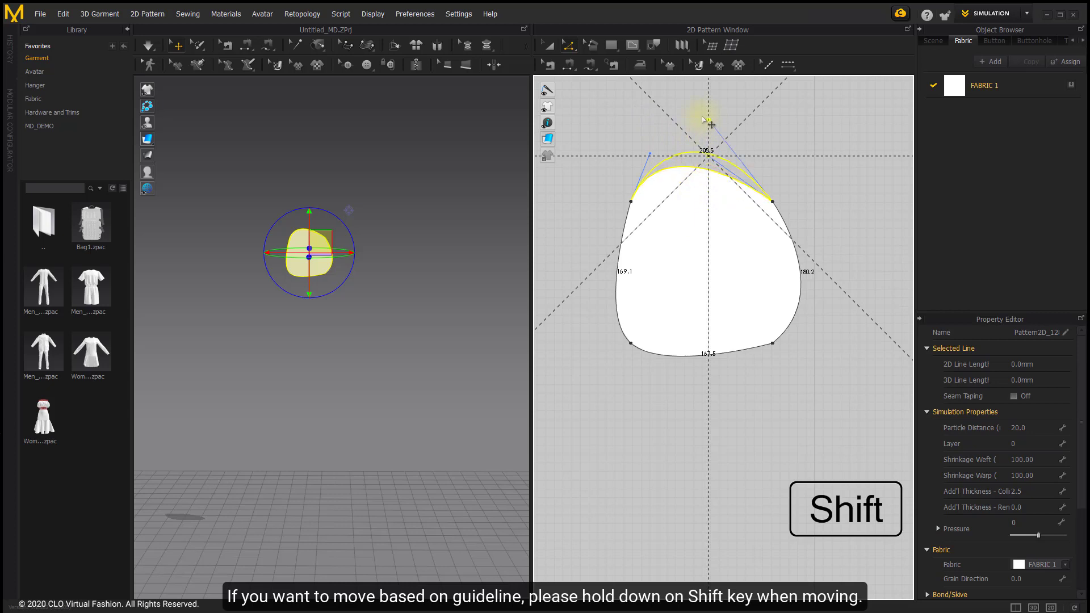
mouse_move(705, 154)
left_mouse_down("shift")
mouse_move(719, 151)
mouse_move(688, 134)
left_mouse_up("shift")
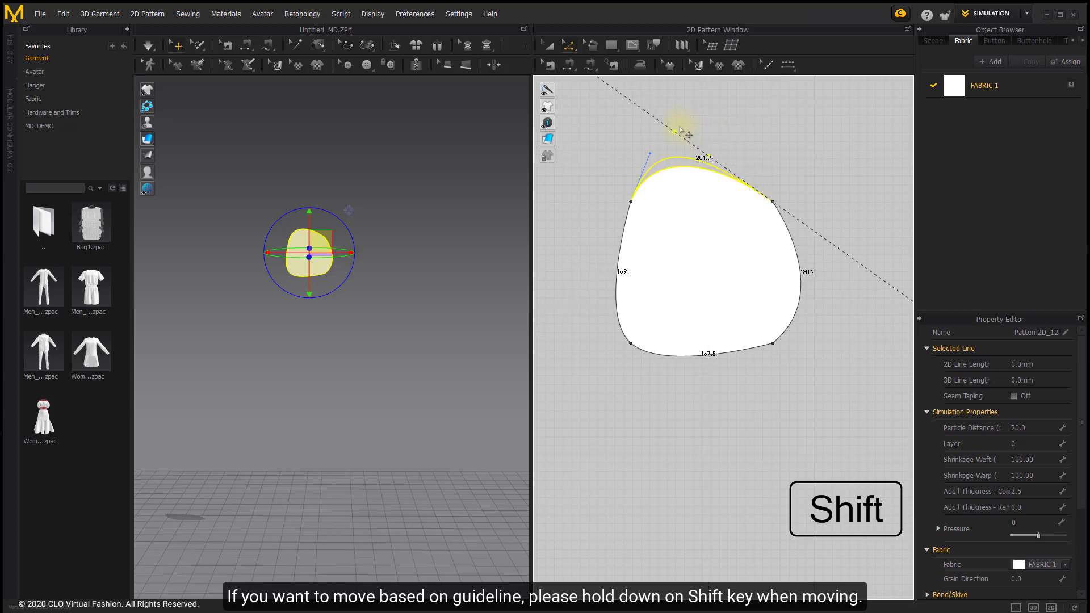
right_click(687, 134)
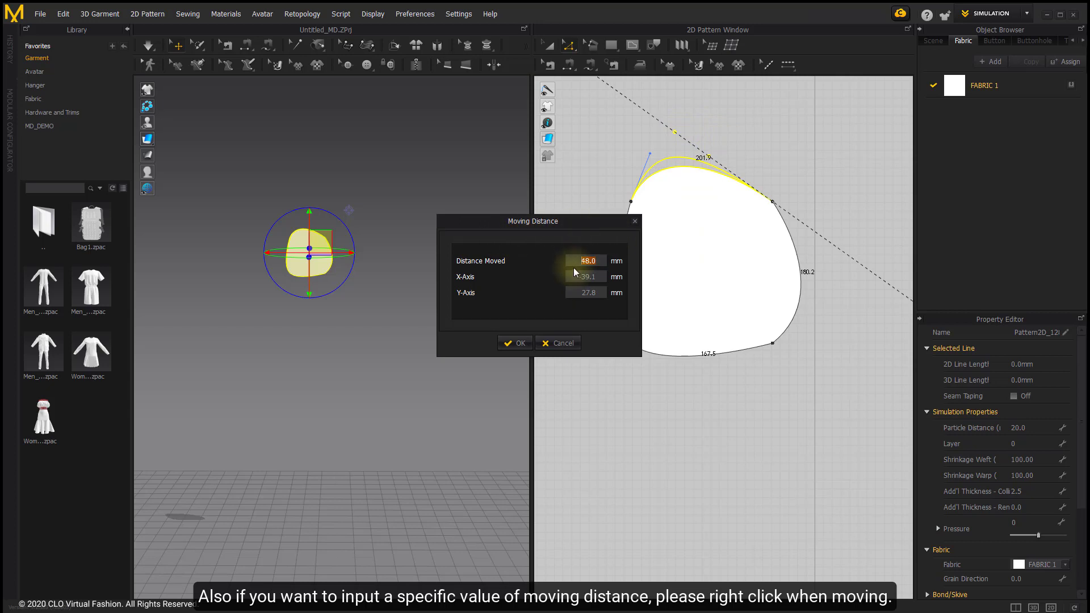
Confirm a 48 mm moving distance for the top curve handle.
left_click(515, 344)
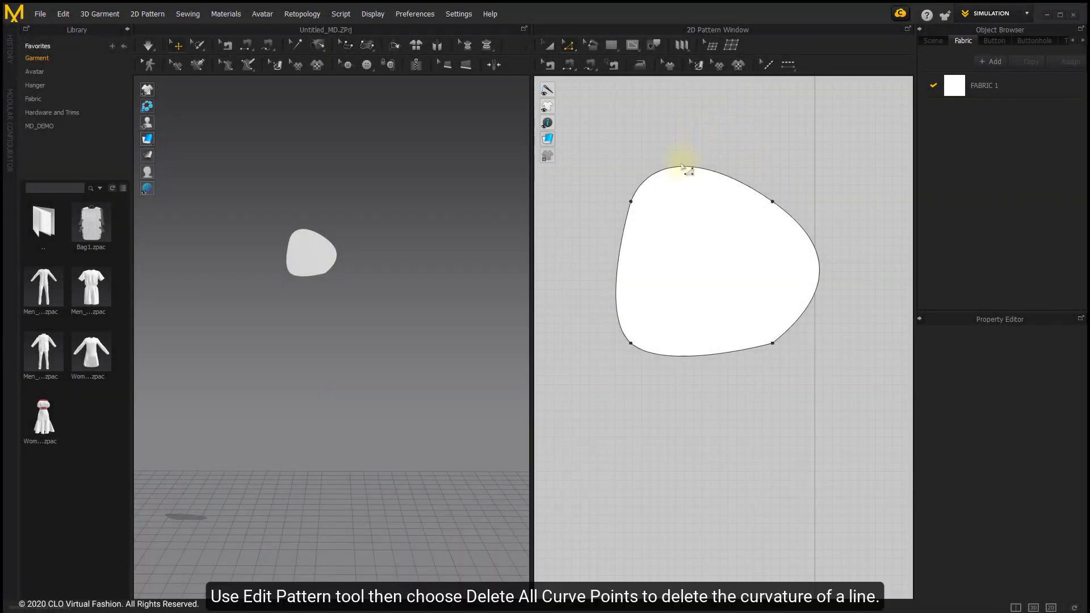
Delete all curve points on the top edge, straightening it to 163.1 mm.
left_click(688, 174)
right_click(688, 174)
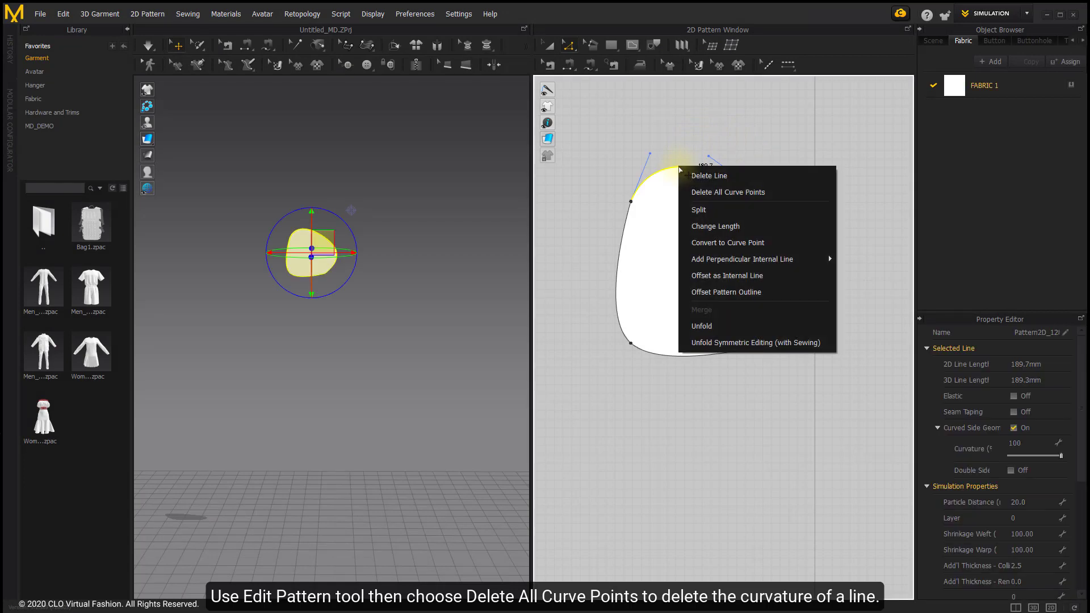
left_click(726, 192)
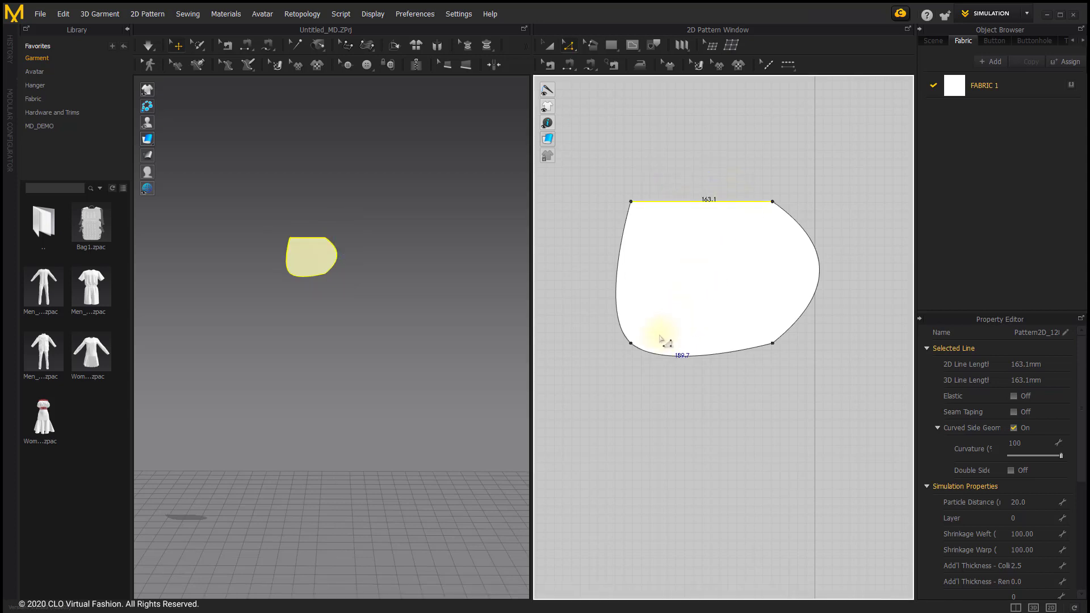
Delete the top-right point's curve handle to straighten the right edge.
left_click(773, 202, "alt")
left_click(785, 203, "alt")
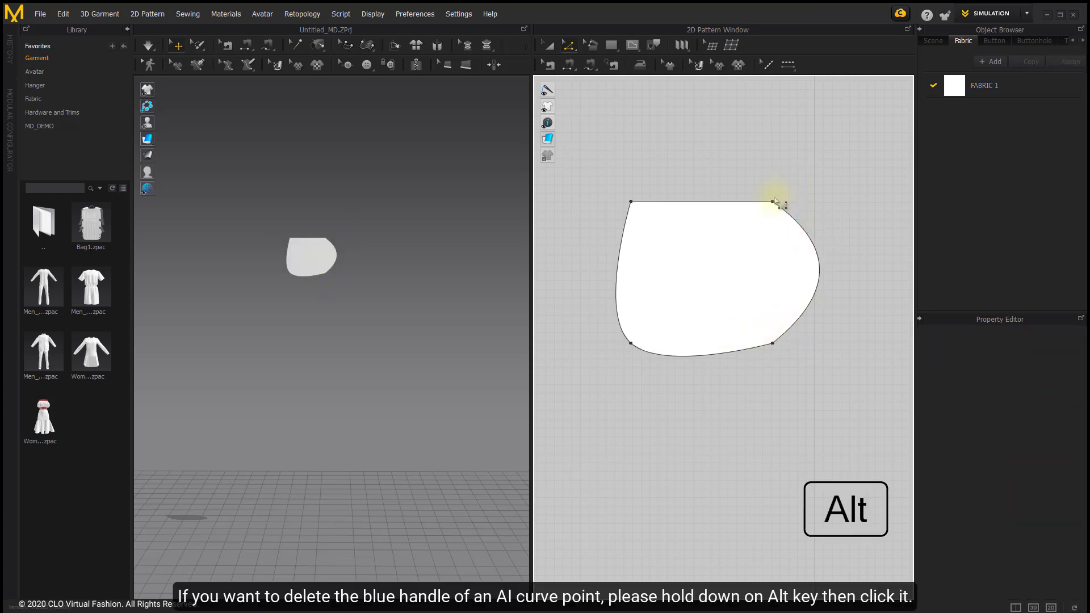
left_click(775, 205, "alt")
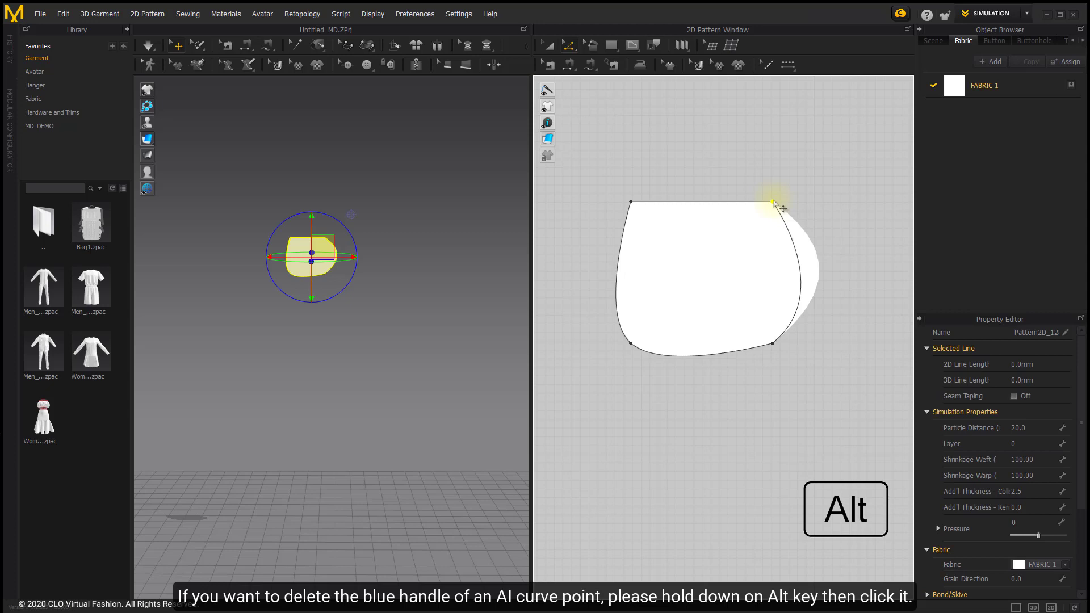
left_click(773, 344, "alt")
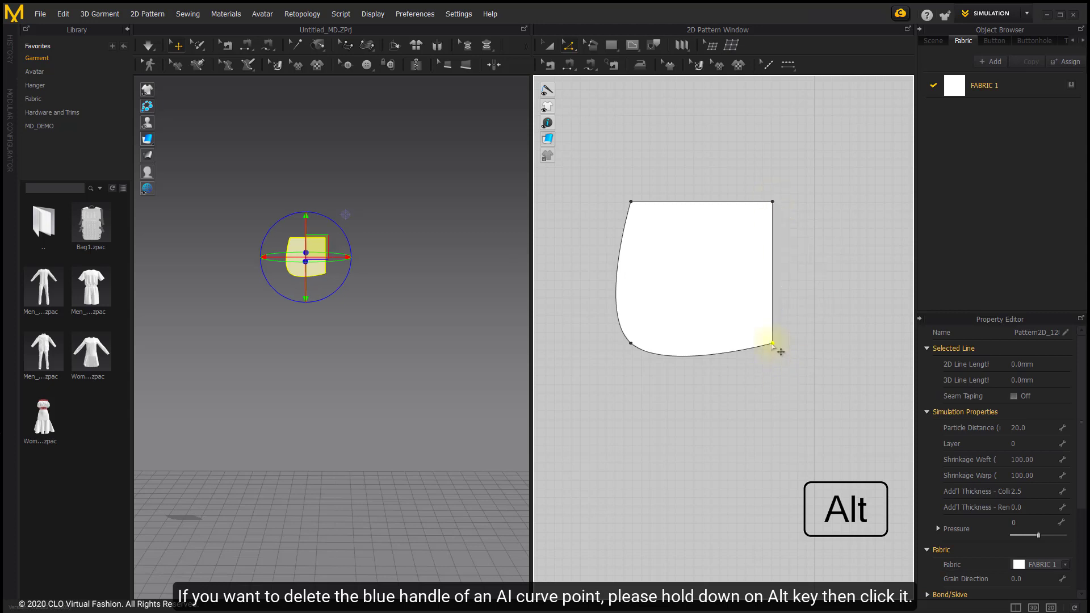
left_click(794, 212)
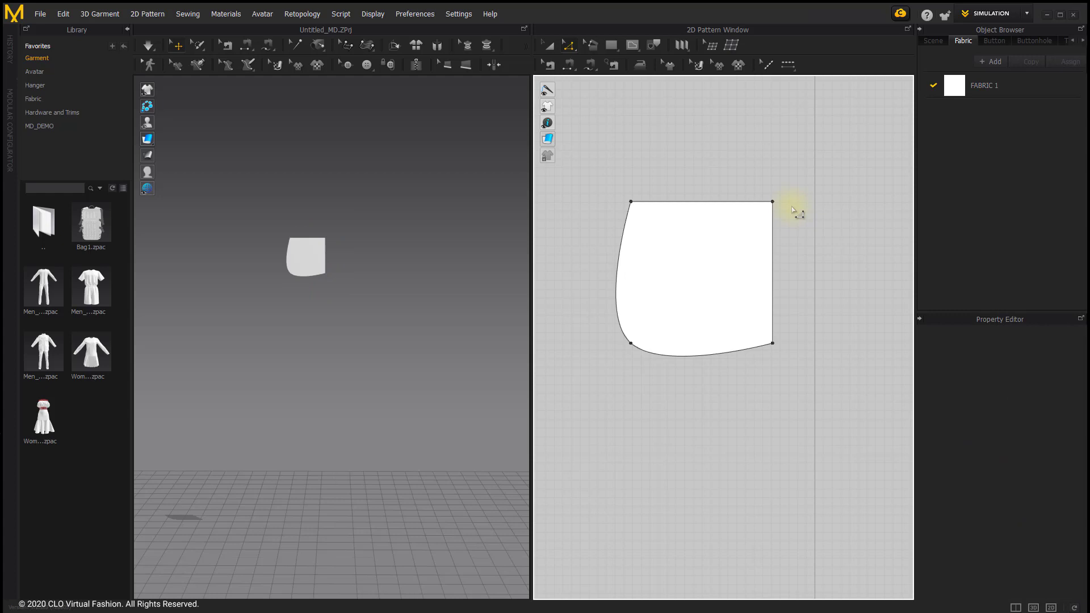
Delete the bottom edge's handle end with Delete Point from the context menu.
left_click(631, 202)
left_click(630, 344)
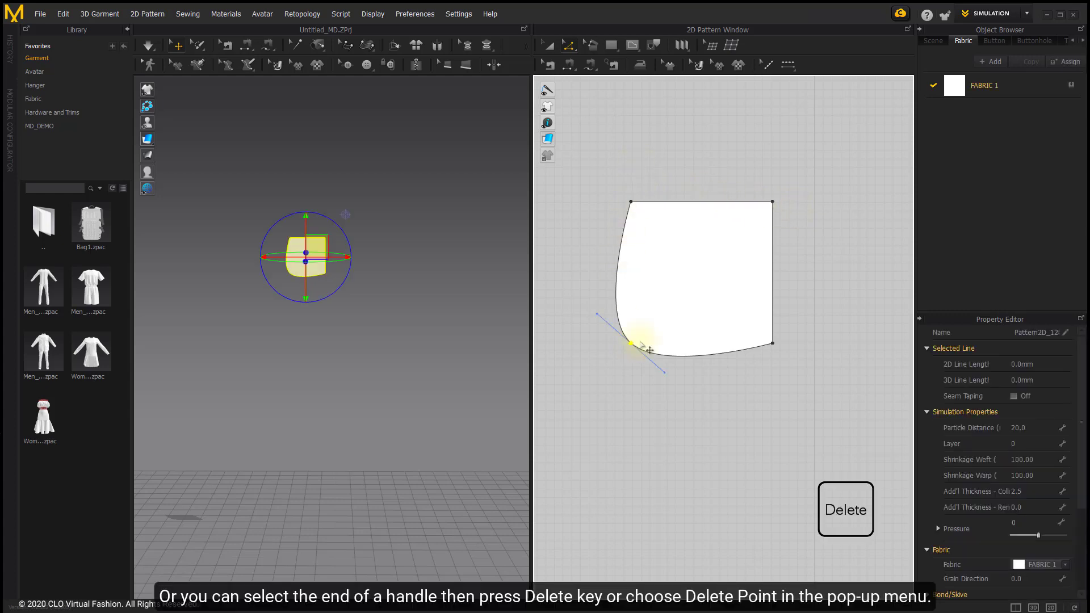
left_click(664, 373)
right_click(665, 377)
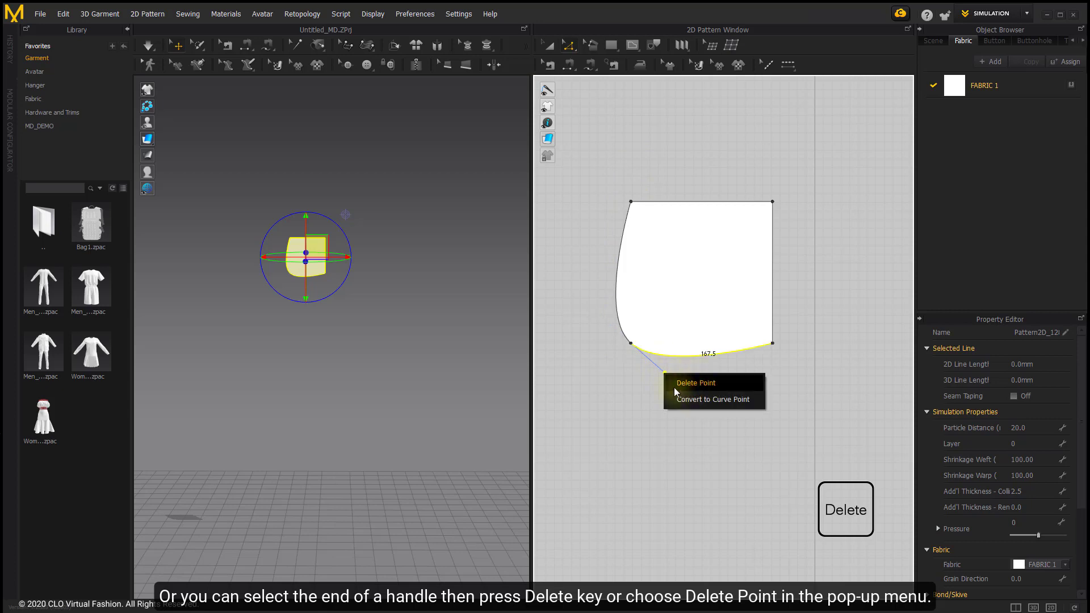
left_click(688, 382)
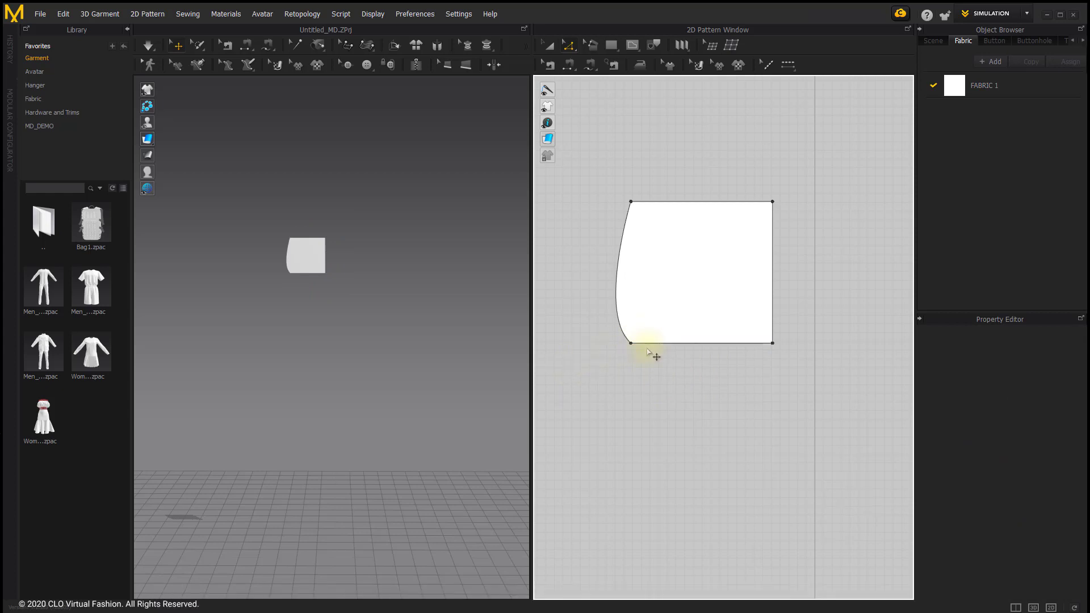
Remove both handles from the bottom-left point, leaving straight square edges.
left_click_drag(647, 349, 648, 350)
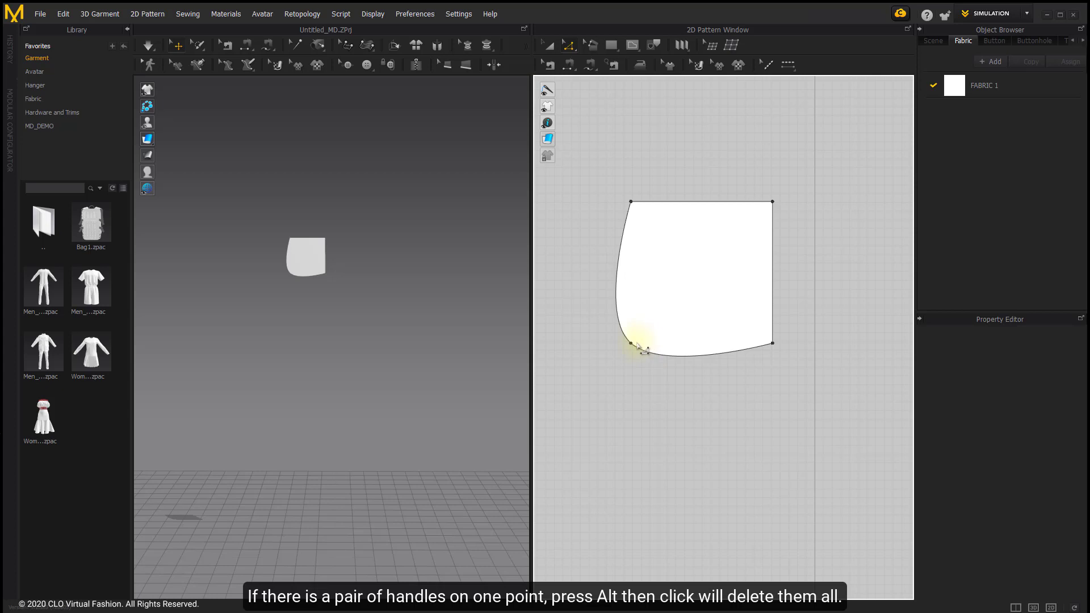
left_click(634, 344)
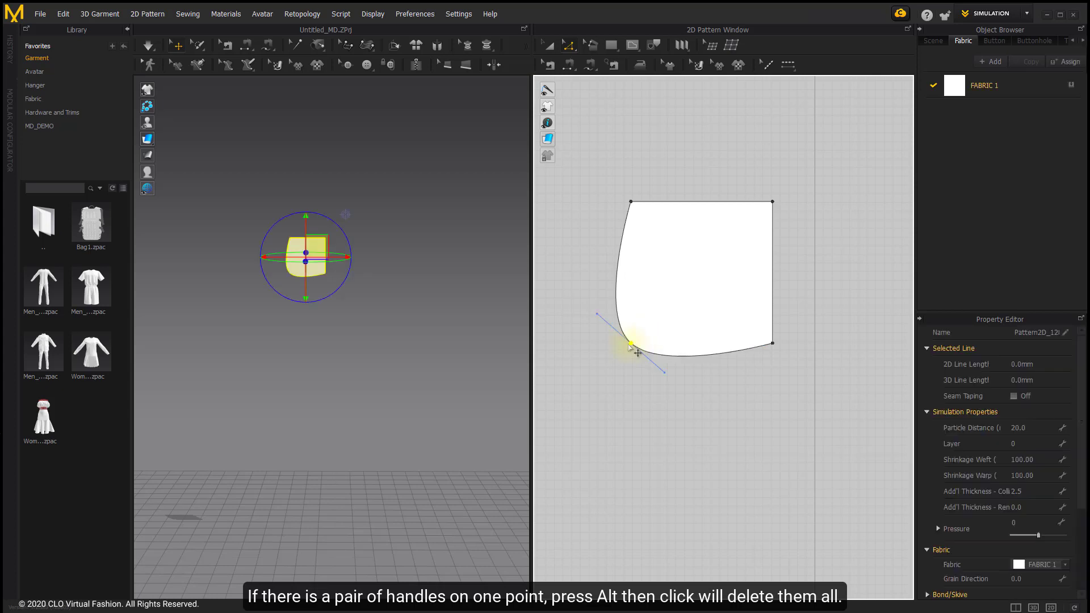
left_click(634, 345, "alt")
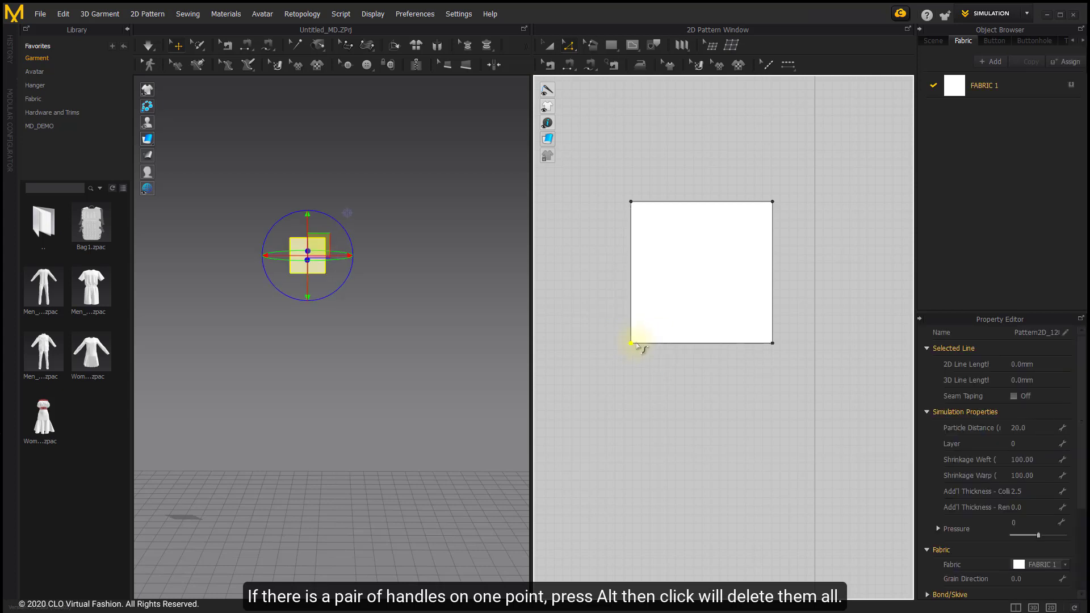